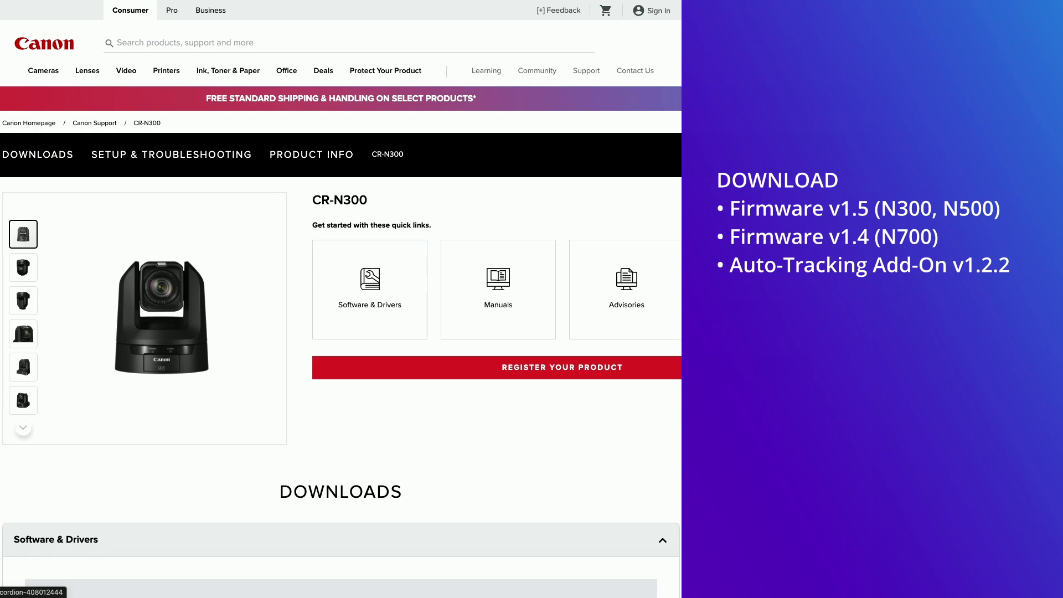
Highlight the Firmware CR-N300 Ver. 1.5.0 entry in the CR-N300 downloads list.
left_click_drag(94, 301, 129, 301)
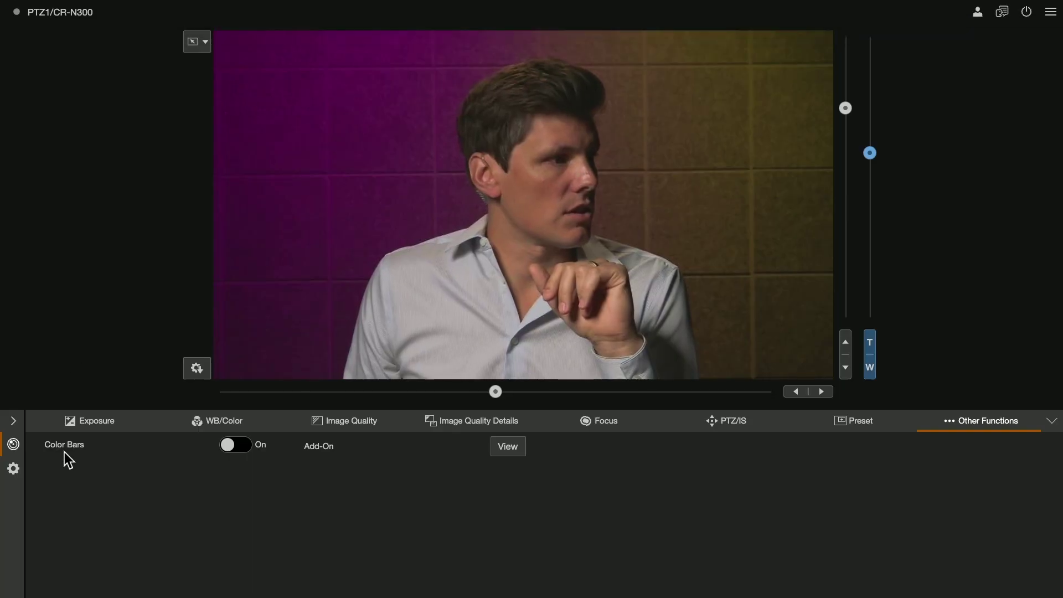
Log in to the camera's settings using the browser's saved user name and password.
left_click(13, 472)
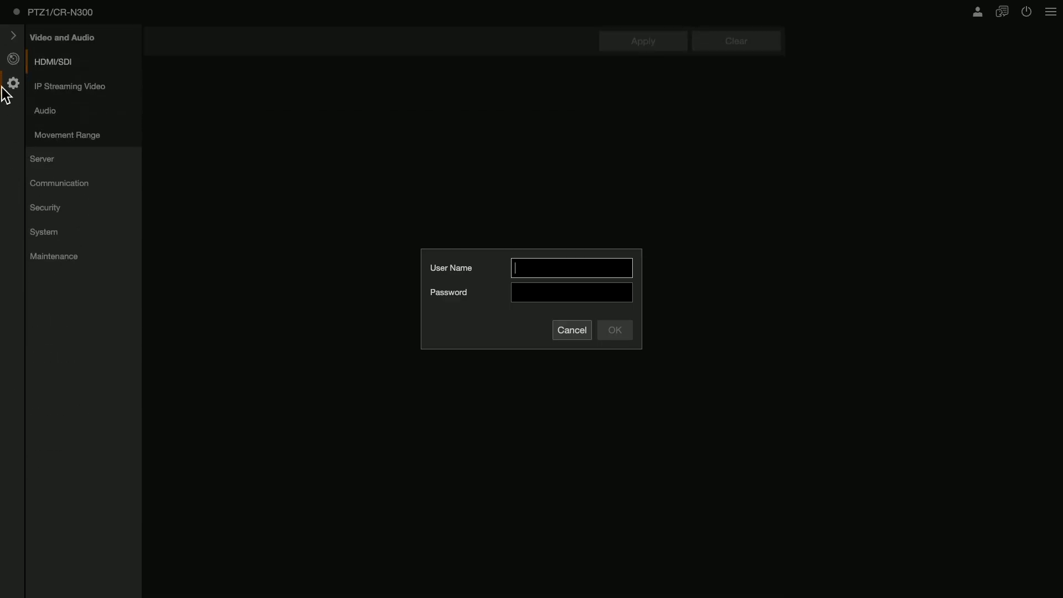
left_click(520, 274)
left_click(595, 296)
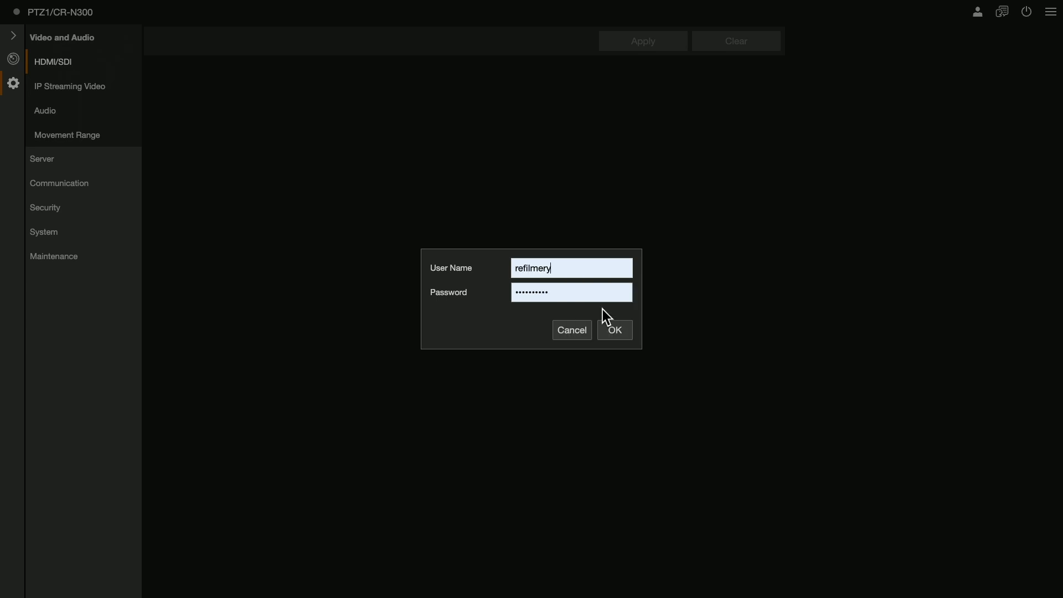
left_click(616, 331)
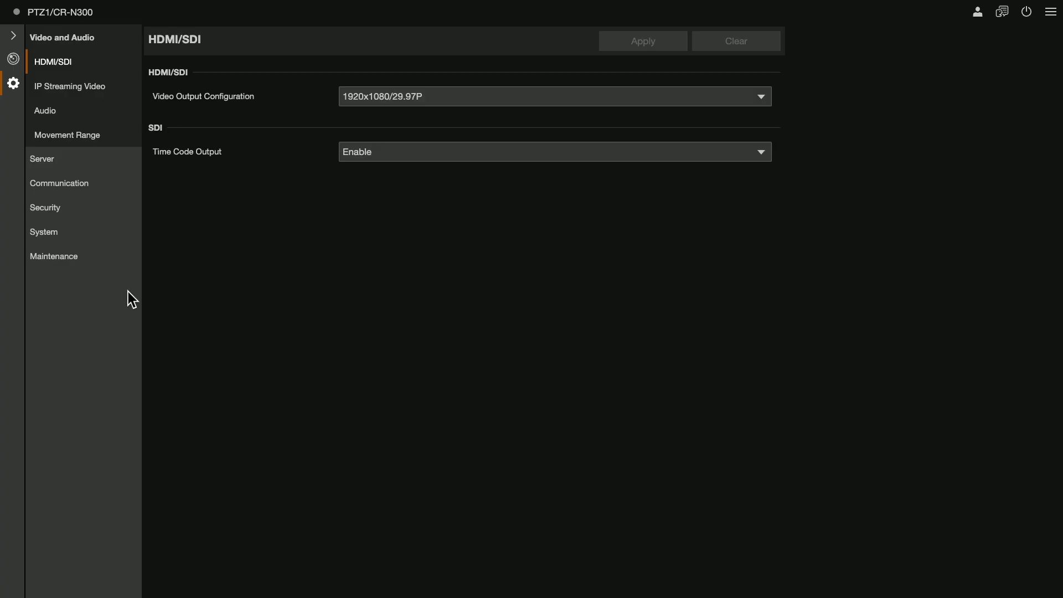
On Maintenance > Update Firmware, load crn300-v150.bin and note the current Ver. 1.5.0.
left_click(82, 267)
left_click(78, 227)
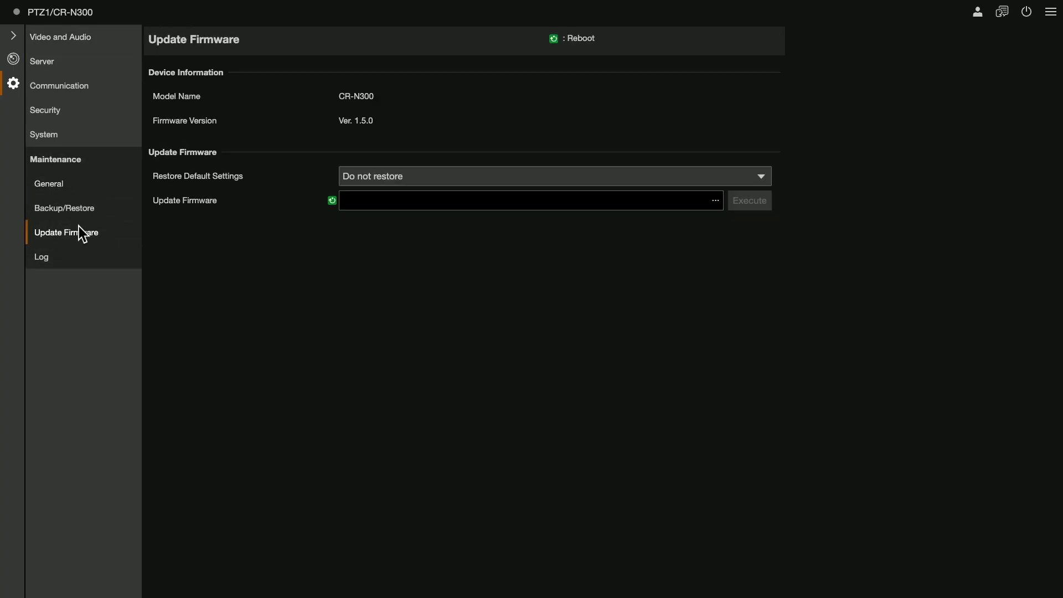
left_click(482, 213)
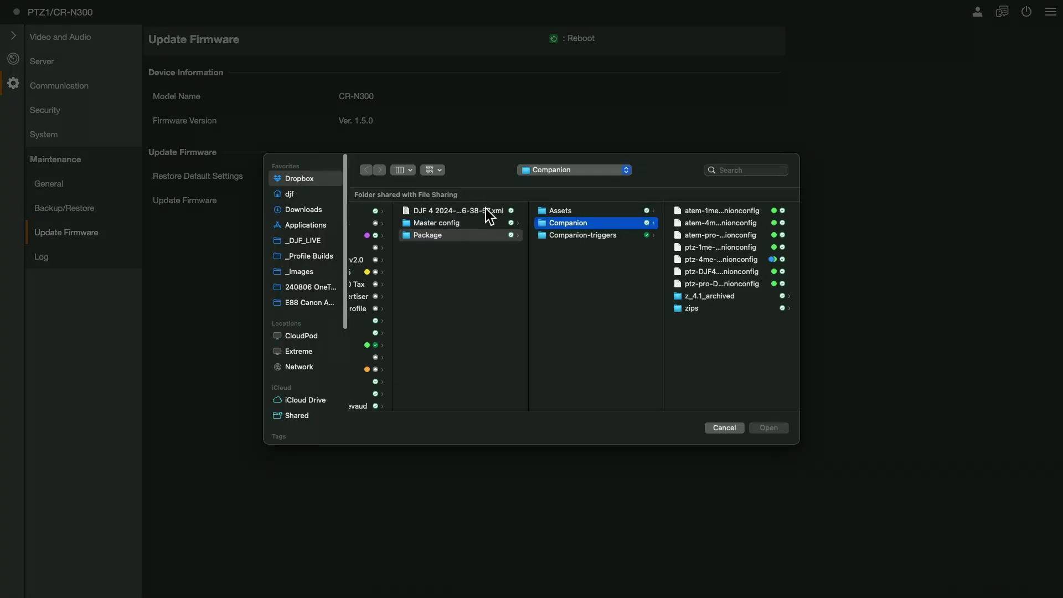
left_click(304, 302)
left_click(437, 213)
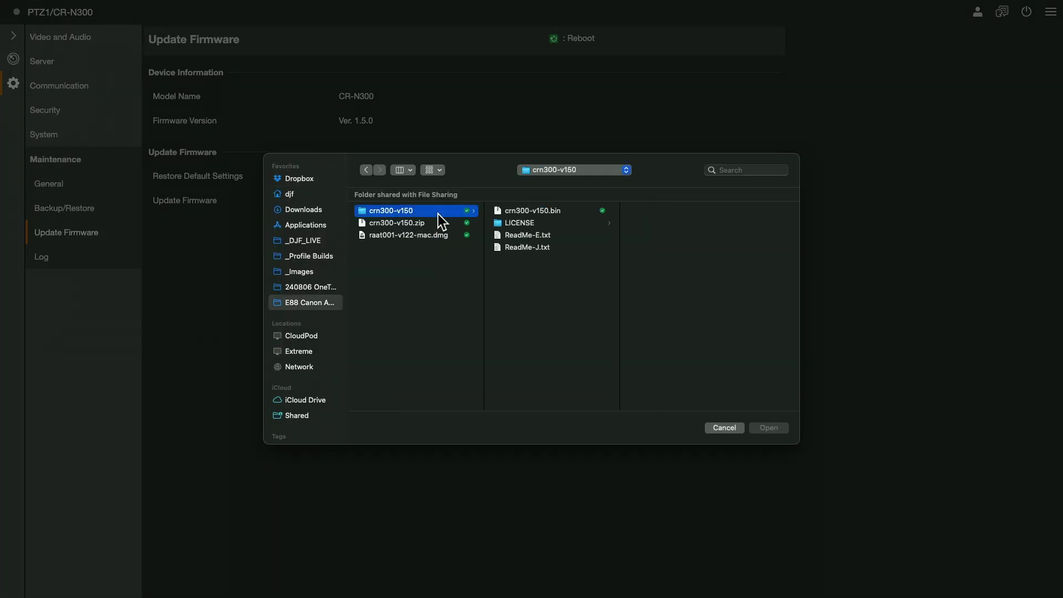
left_click(582, 220)
left_click(585, 211)
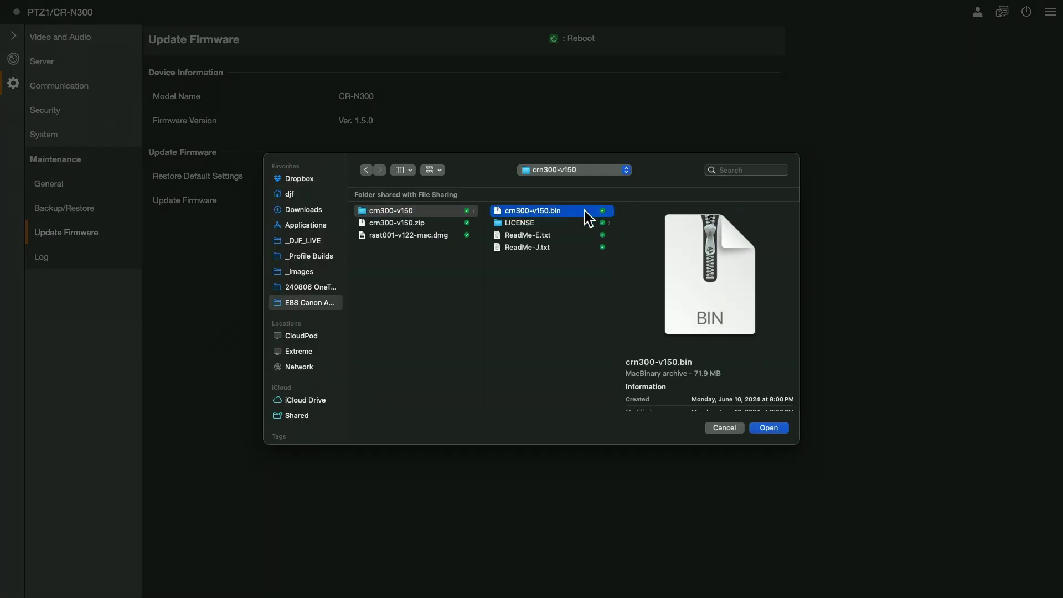
left_click(753, 428)
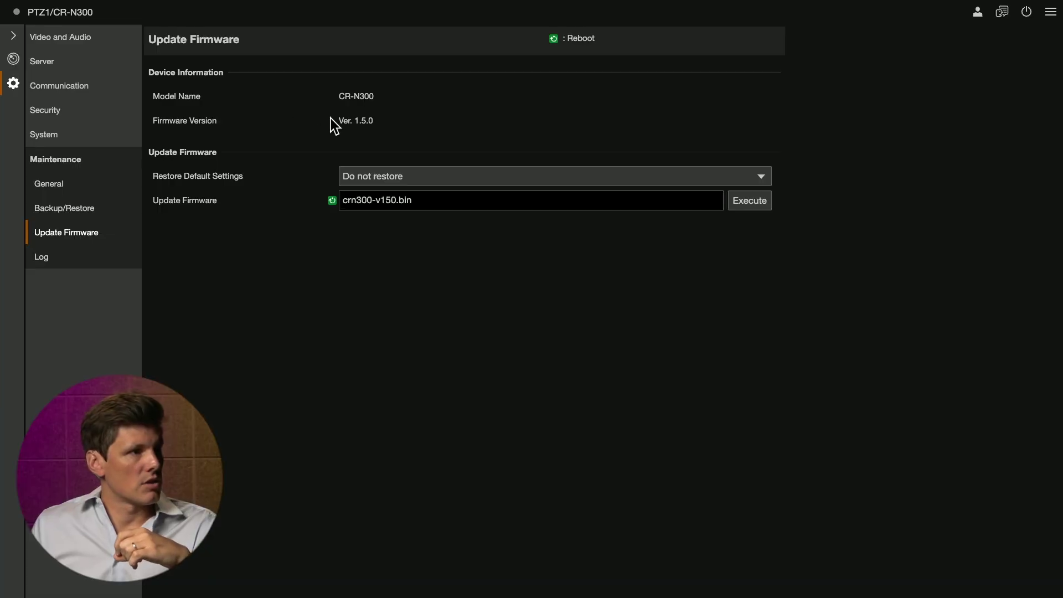
left_click_drag(330, 118, 364, 121)
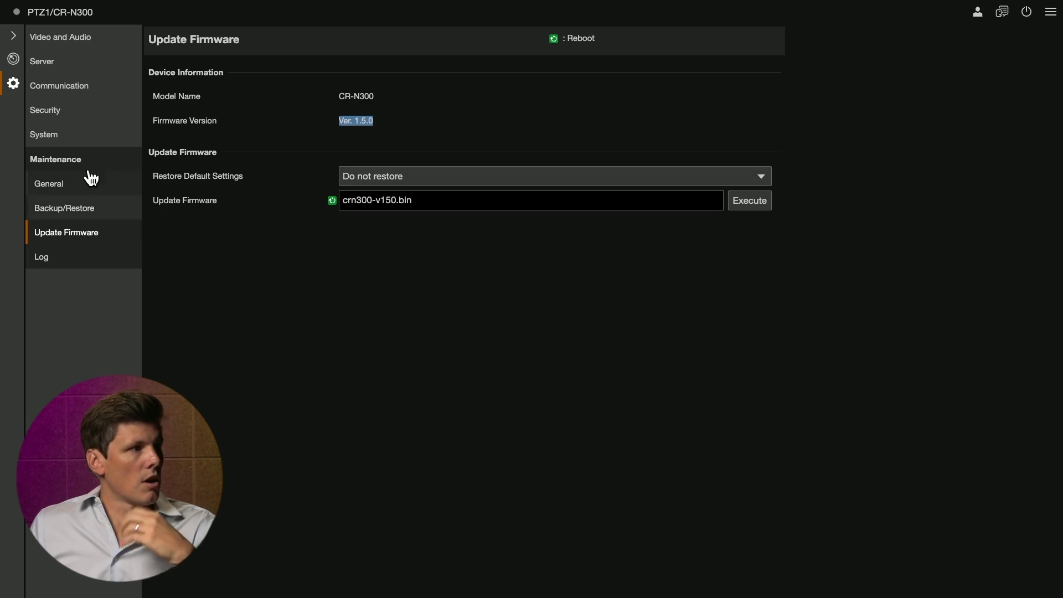
Choose raat001-v122-mac.dmg as the add-on file on the System > Add-On page.
left_click(79, 137)
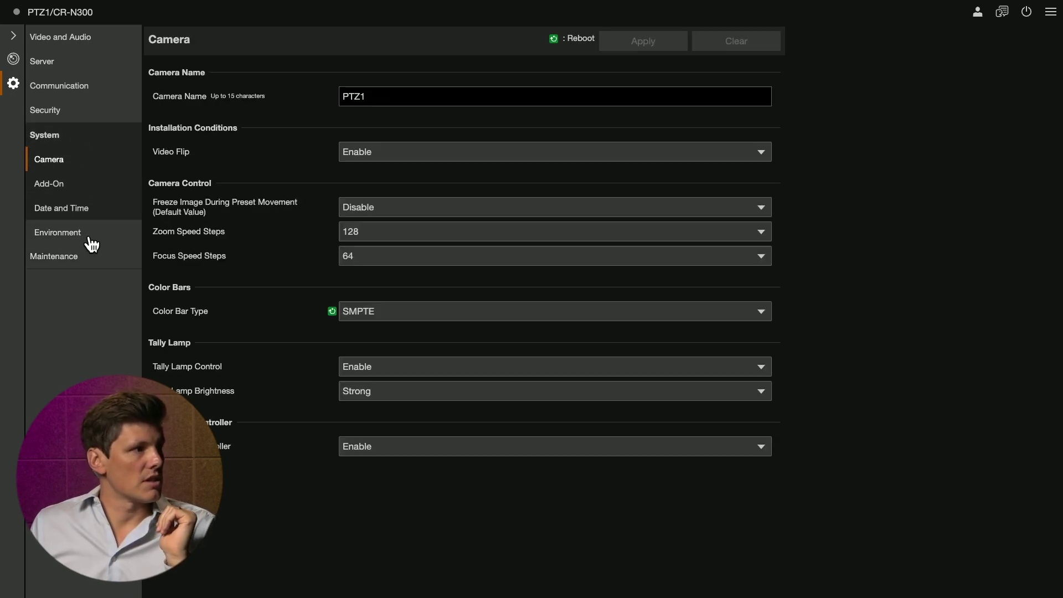
left_click(79, 188)
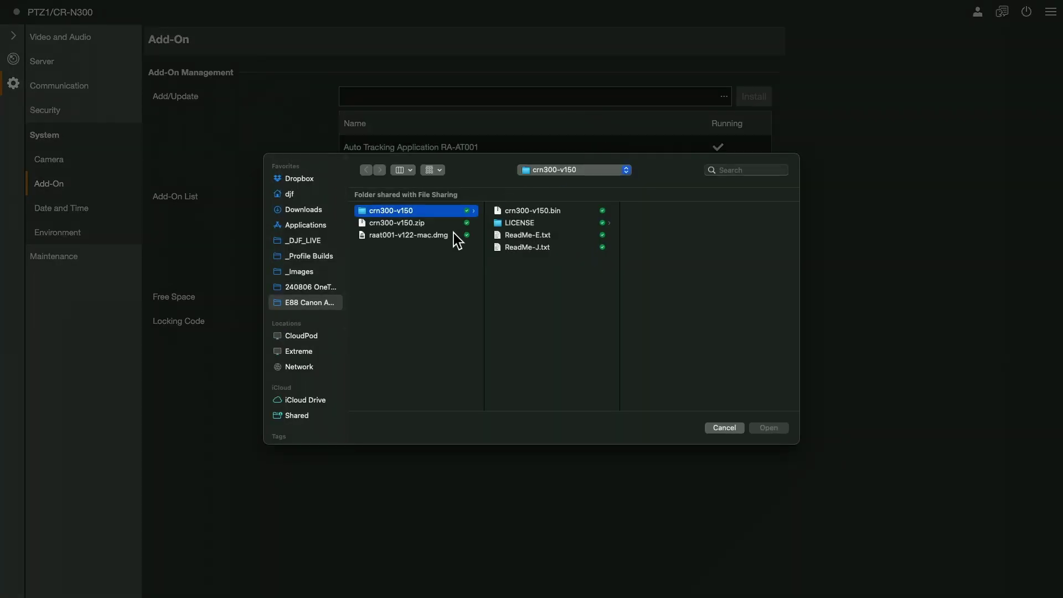
left_click(428, 235)
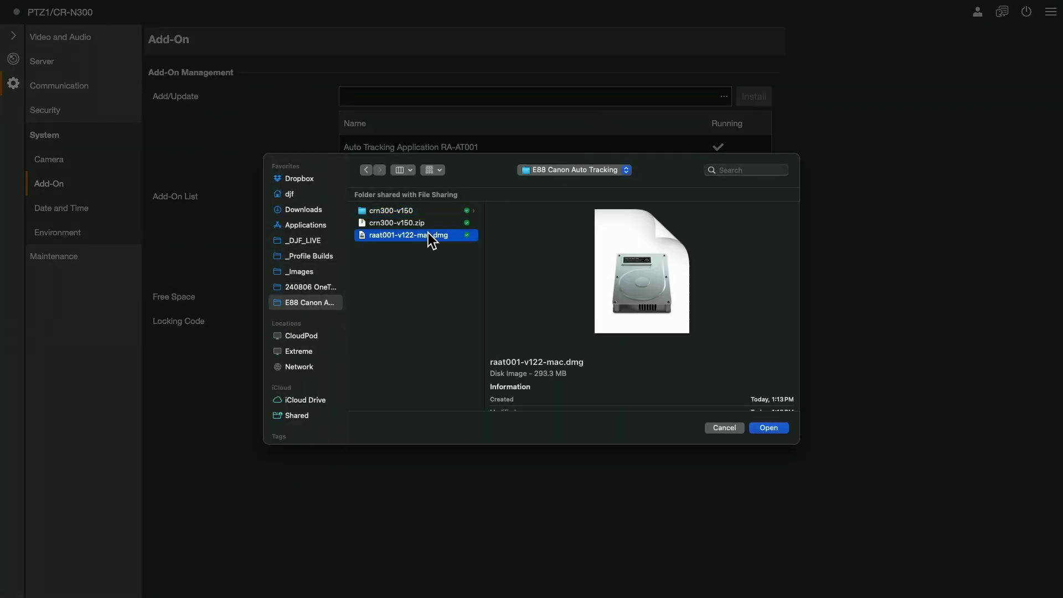
left_click(769, 428)
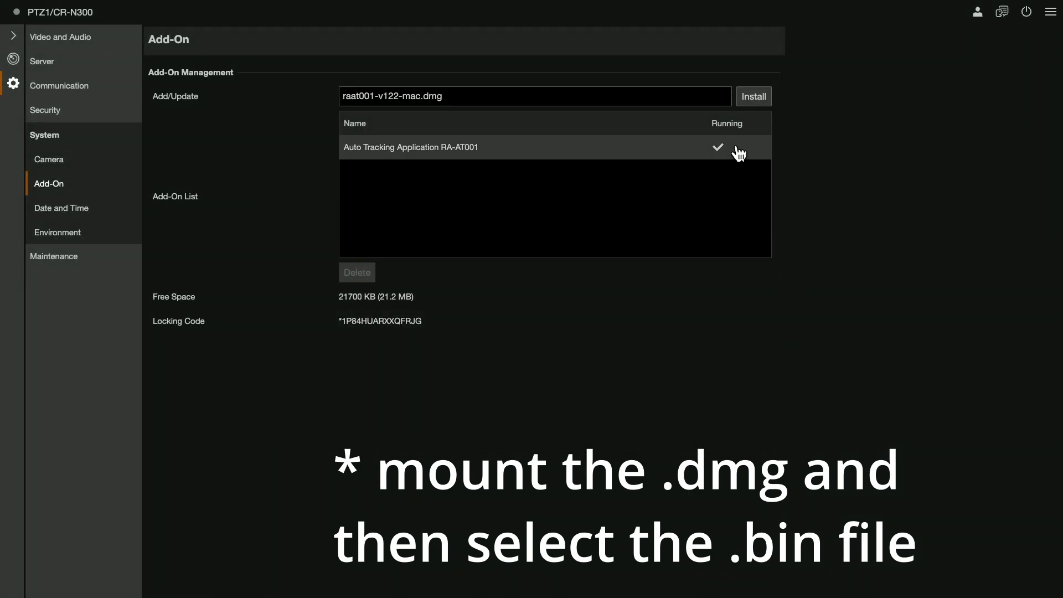
Show the details of the Auto Tracking Application RA-AT001 add-on.
left_click(409, 157)
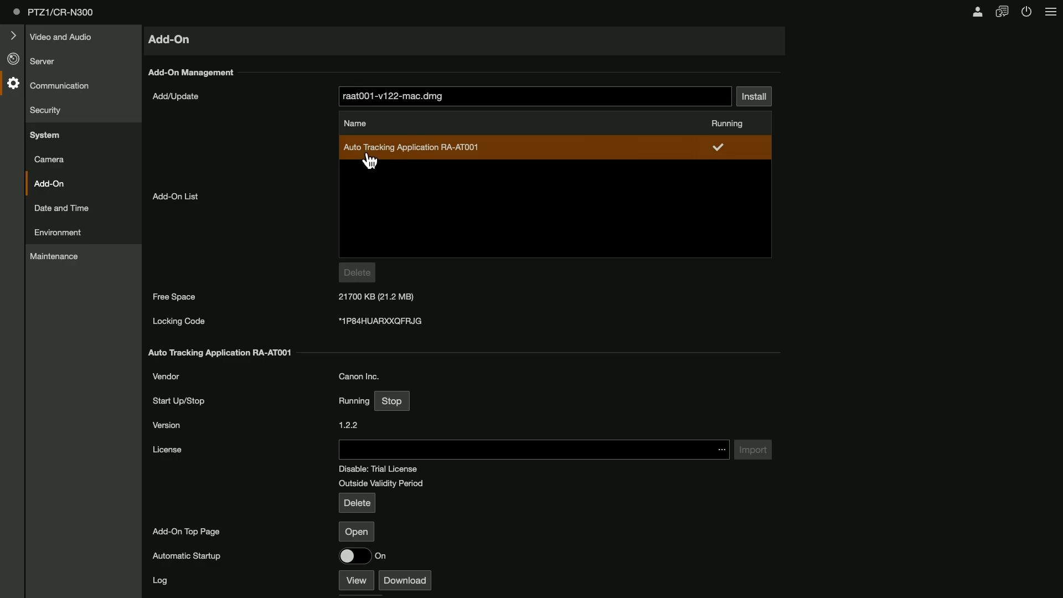
scroll(369, 161, "down", 2)
left_click(392, 284)
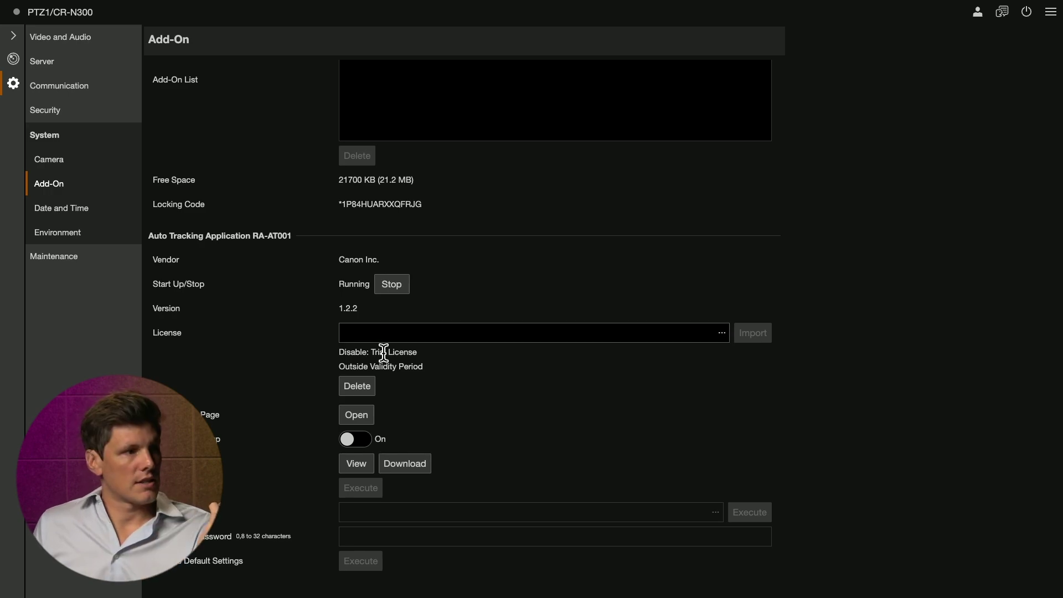
Check the add-on's Trial License status, then open its Add-On Top Page.
left_click_drag(416, 356, 370, 354)
left_click(276, 351)
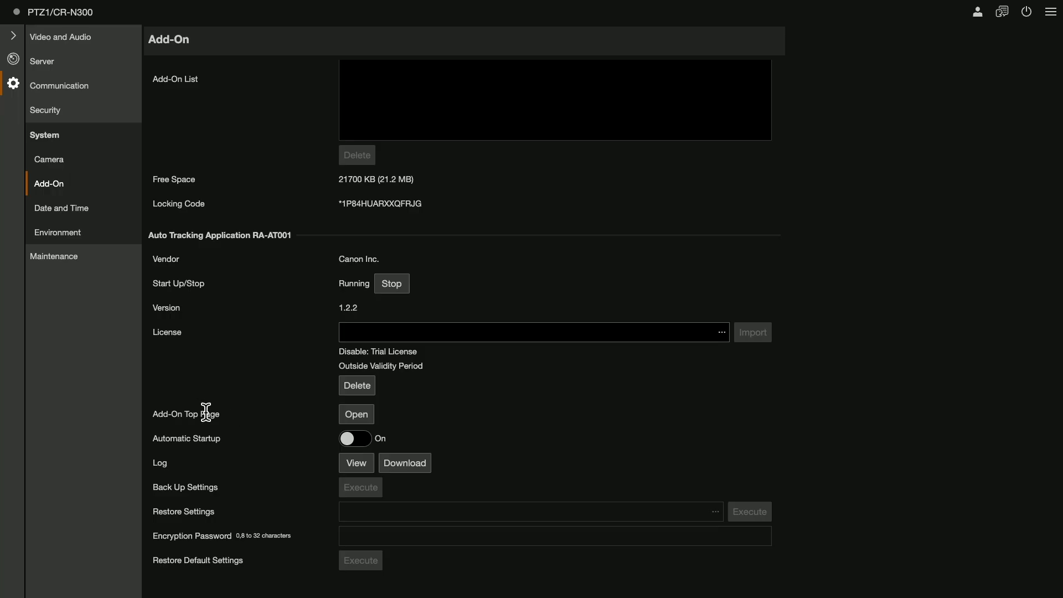
left_click(360, 416)
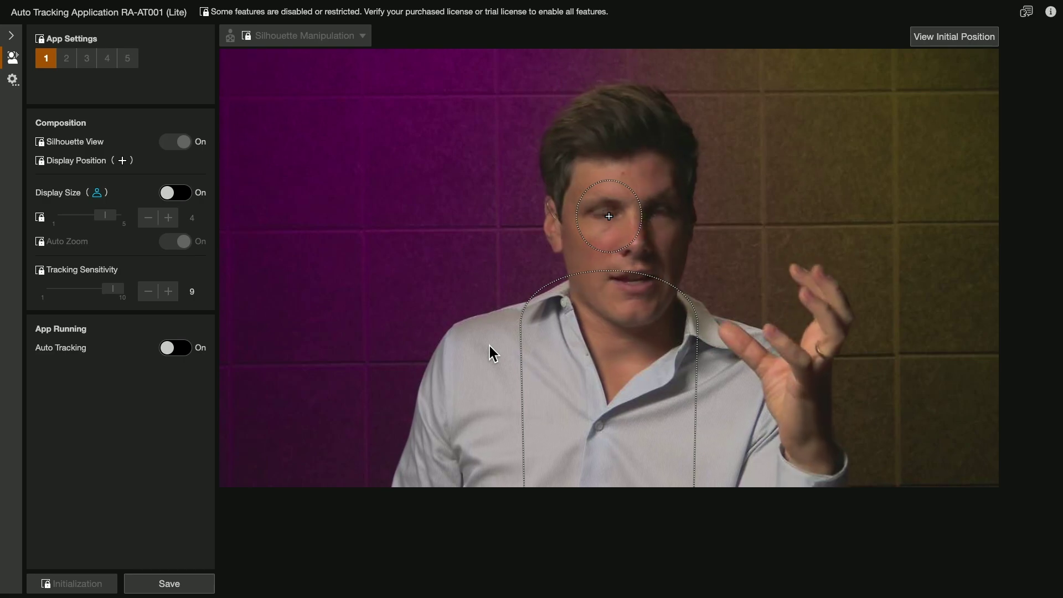
Launch Auto Tracking Application RA-AT001 from Other Functions > Add-On View's running list.
left_click(504, 24)
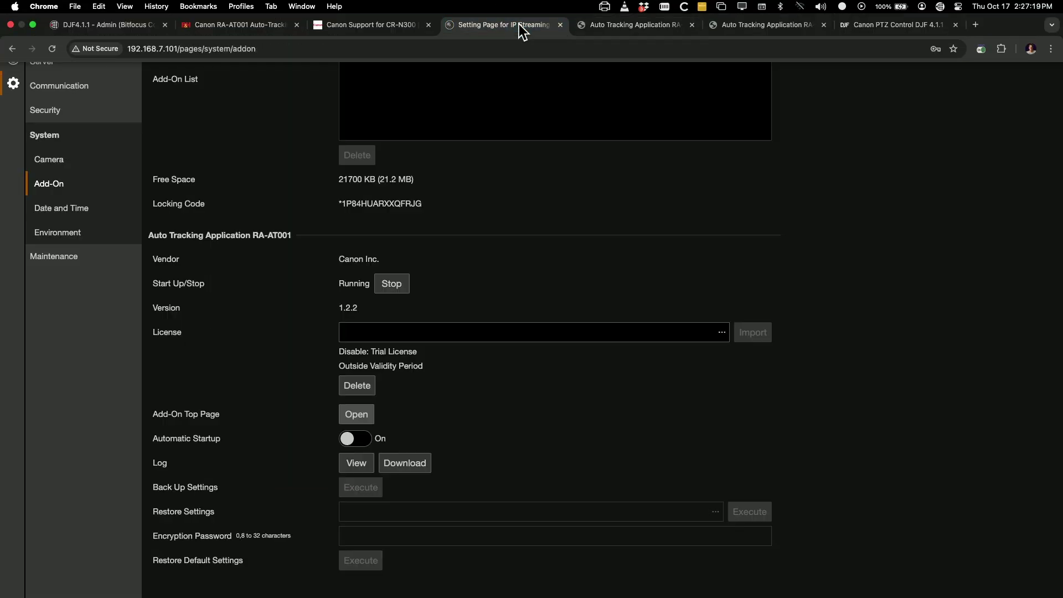
left_click(13, 61)
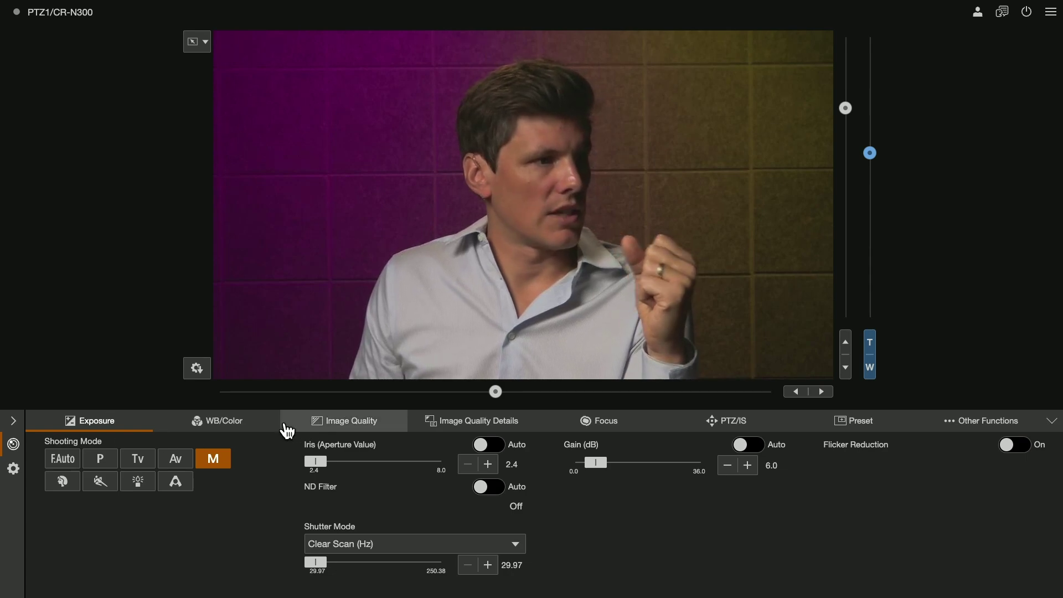
left_click(975, 435)
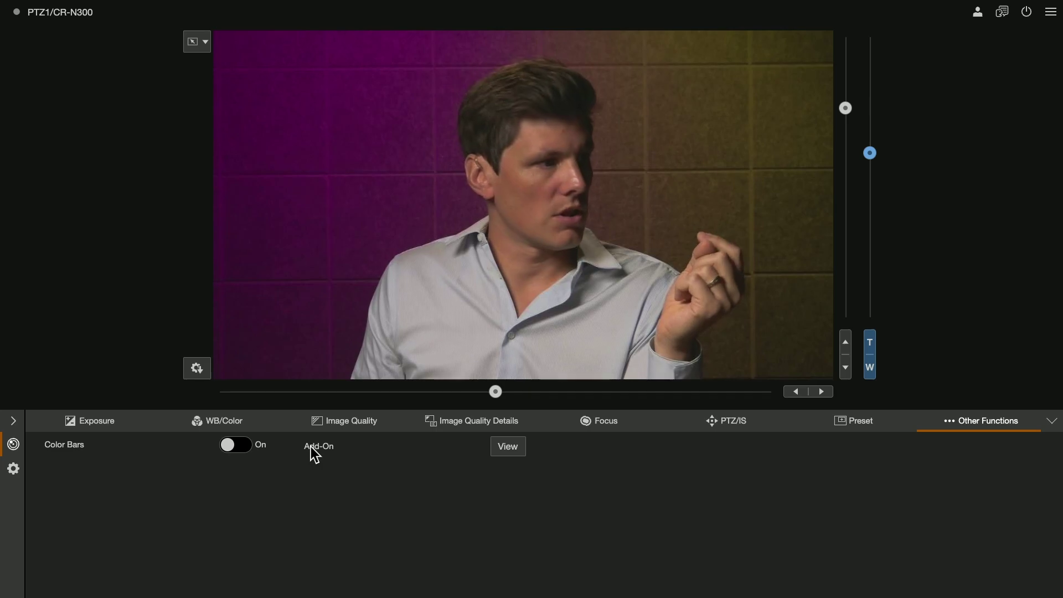
left_click(508, 446)
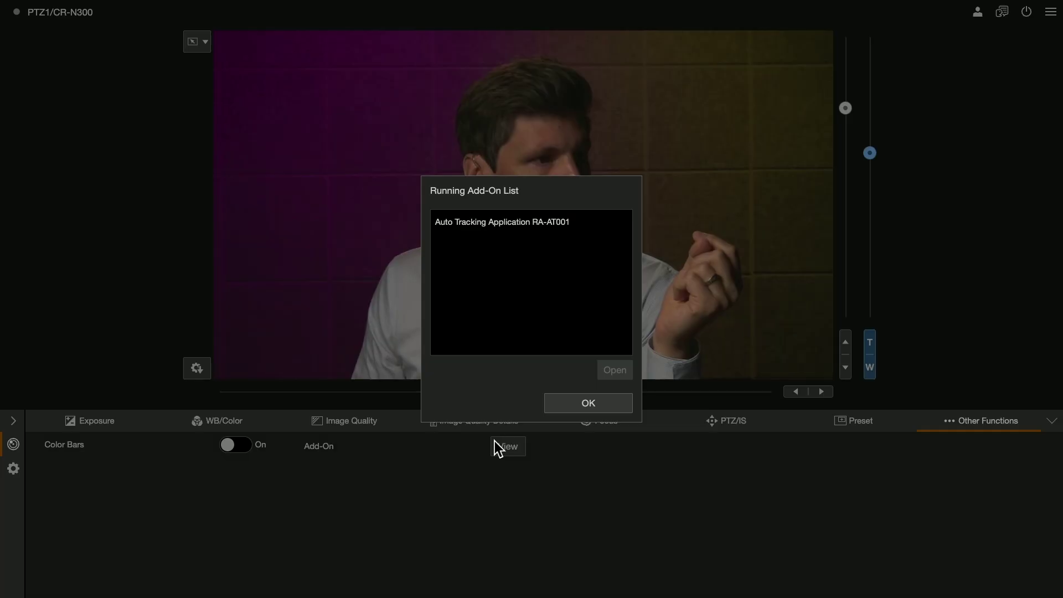
left_click(490, 231)
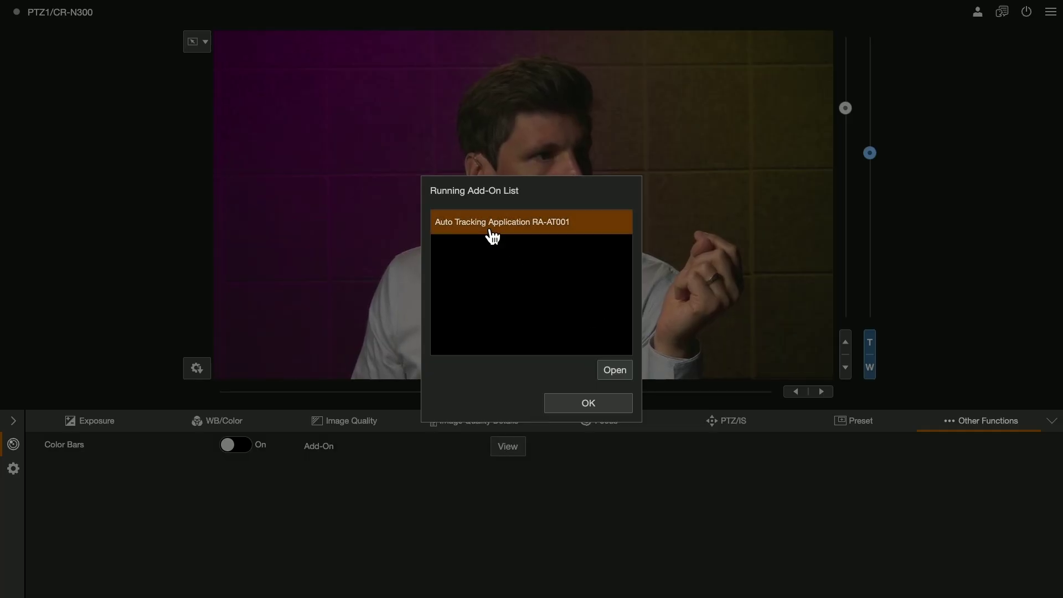
left_click(614, 370)
left_click(13, 79)
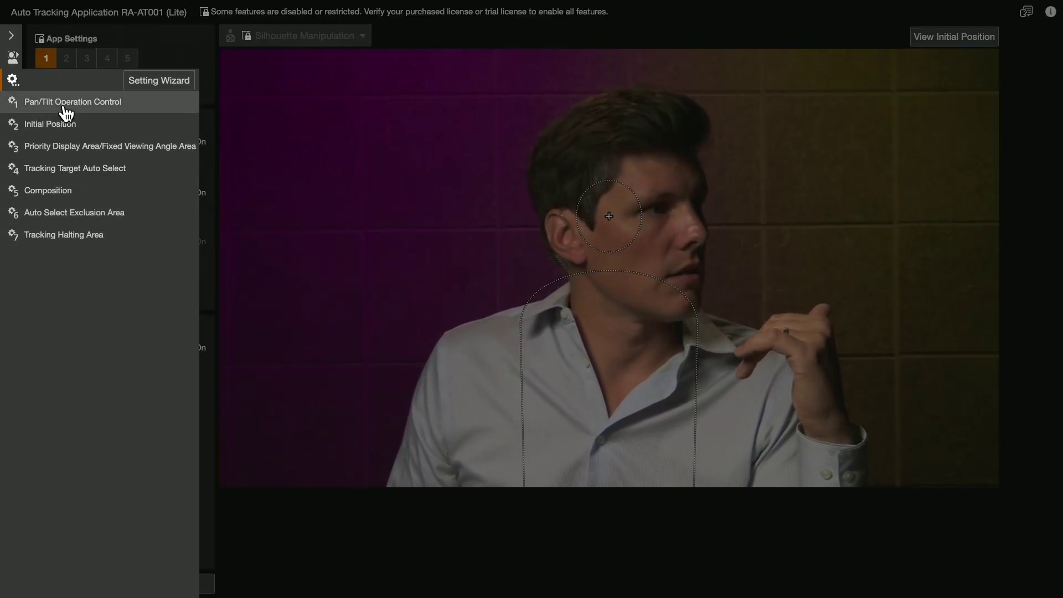
Step through all seven wizard pages, Pan/Tilt Operation Control to Tracking Halting Area, then return to App Settings.
left_click(66, 105)
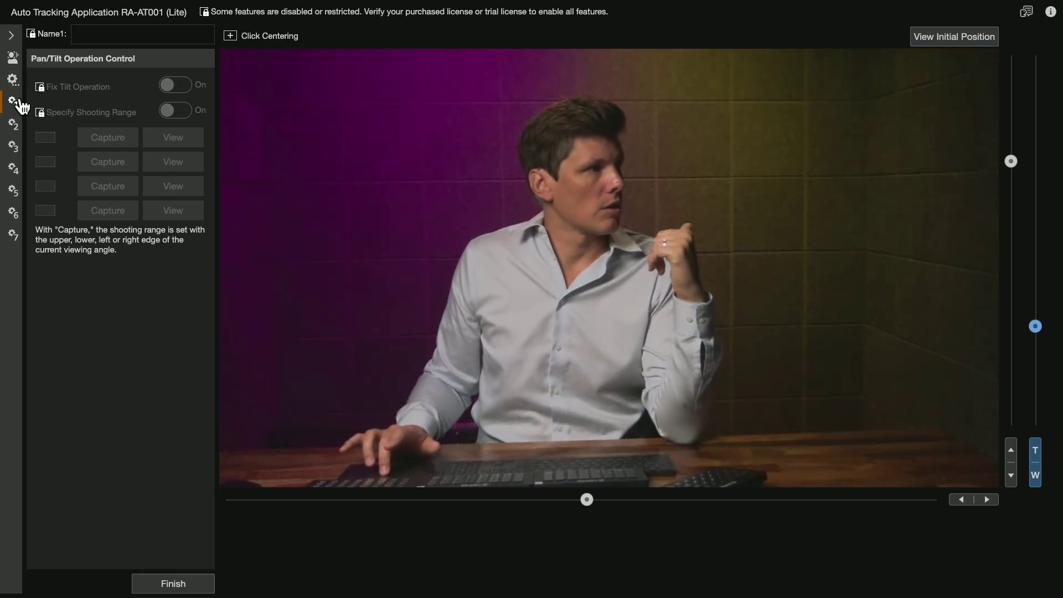
left_click(16, 123)
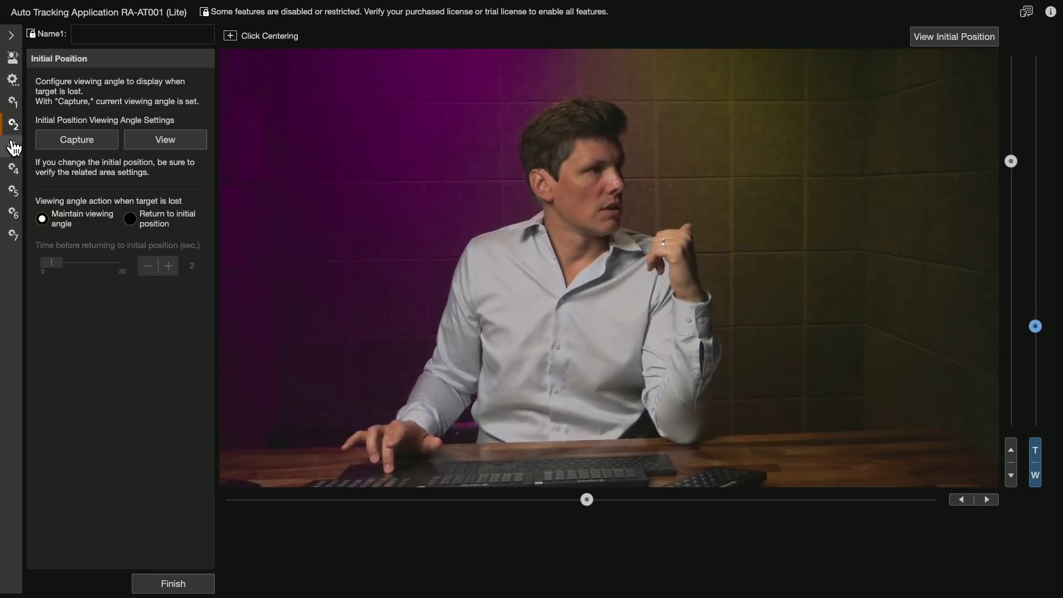
left_click(13, 147)
left_click(14, 172)
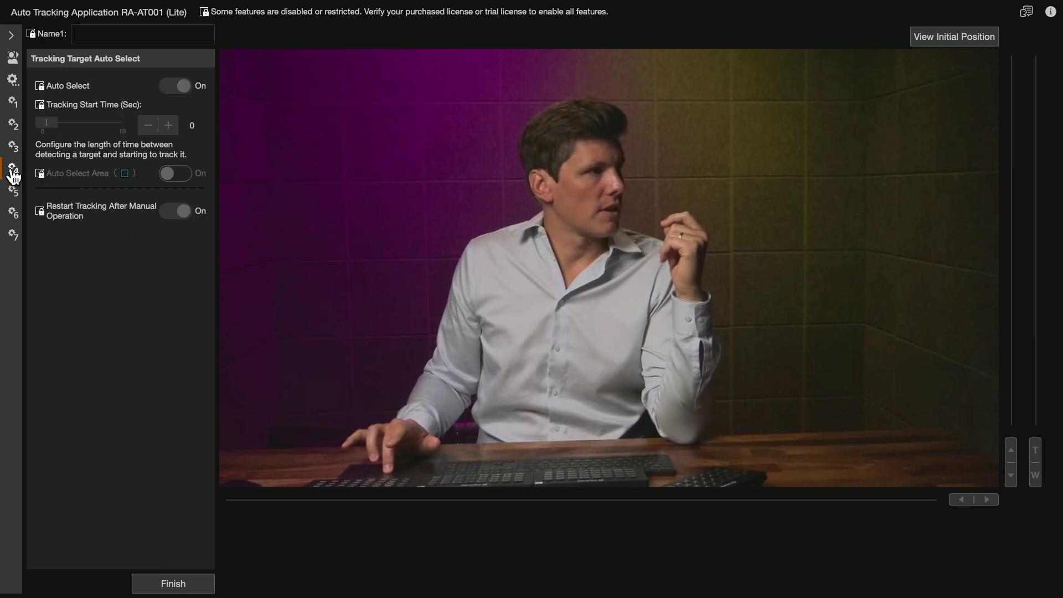
left_click(13, 193)
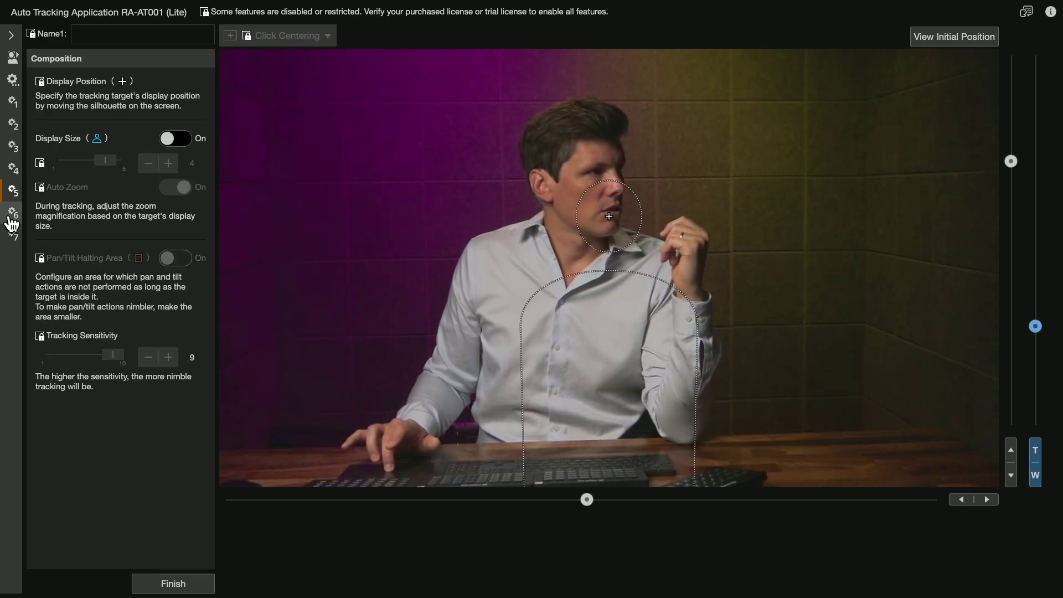
left_click(12, 220)
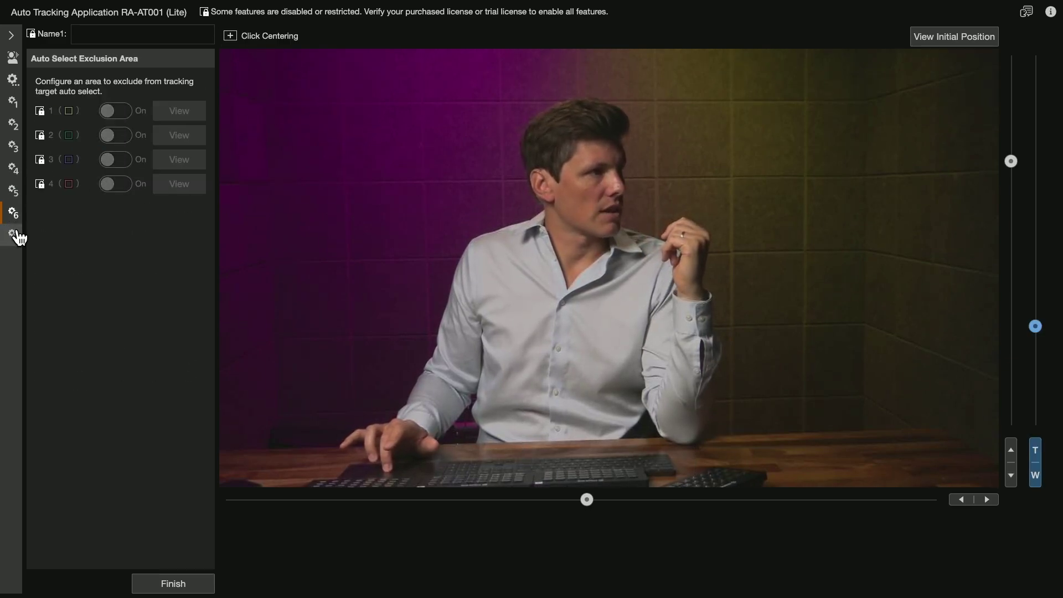
left_click(19, 237)
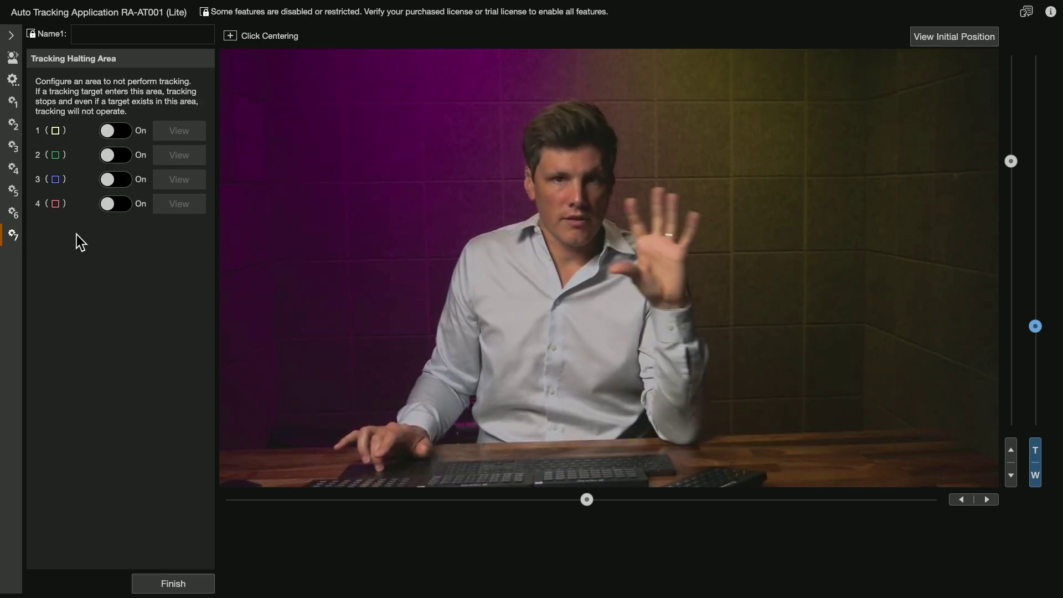
left_click(19, 83)
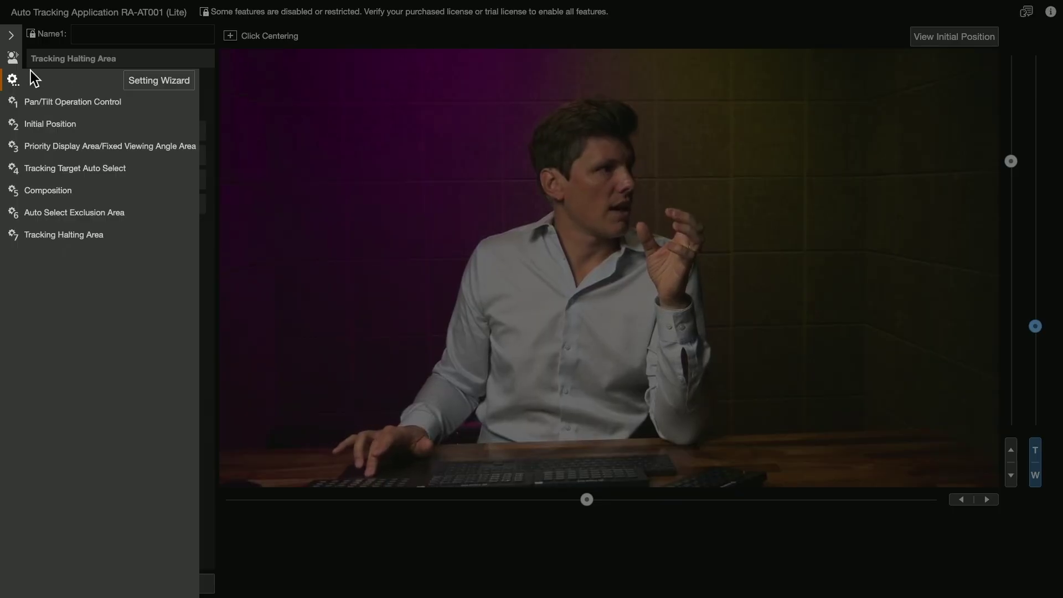
left_click(78, 398)
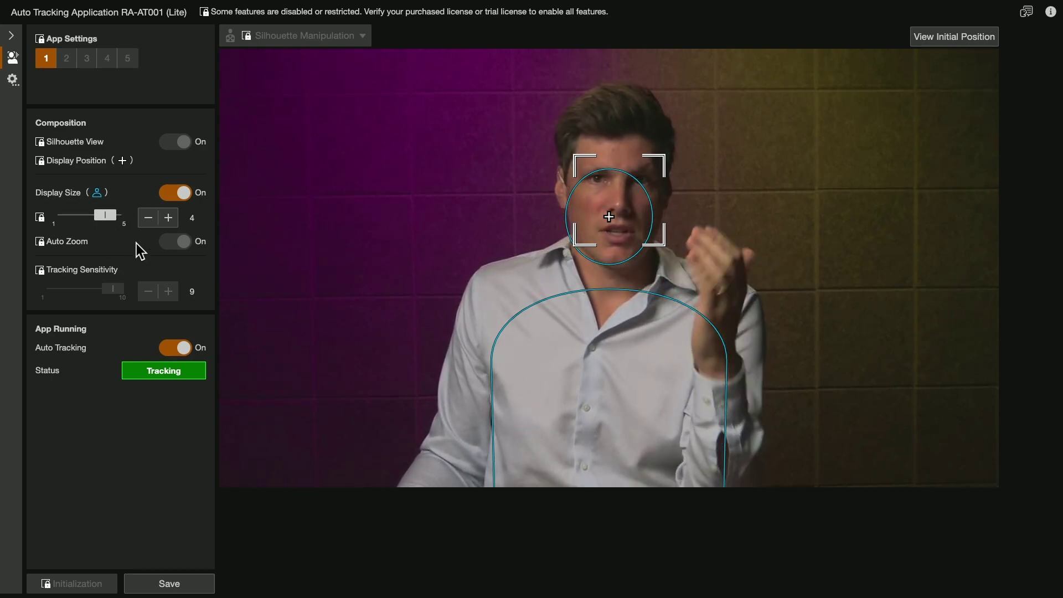
Try target display sizes 2 and 4, then switch Display Size off.
left_click(75, 217)
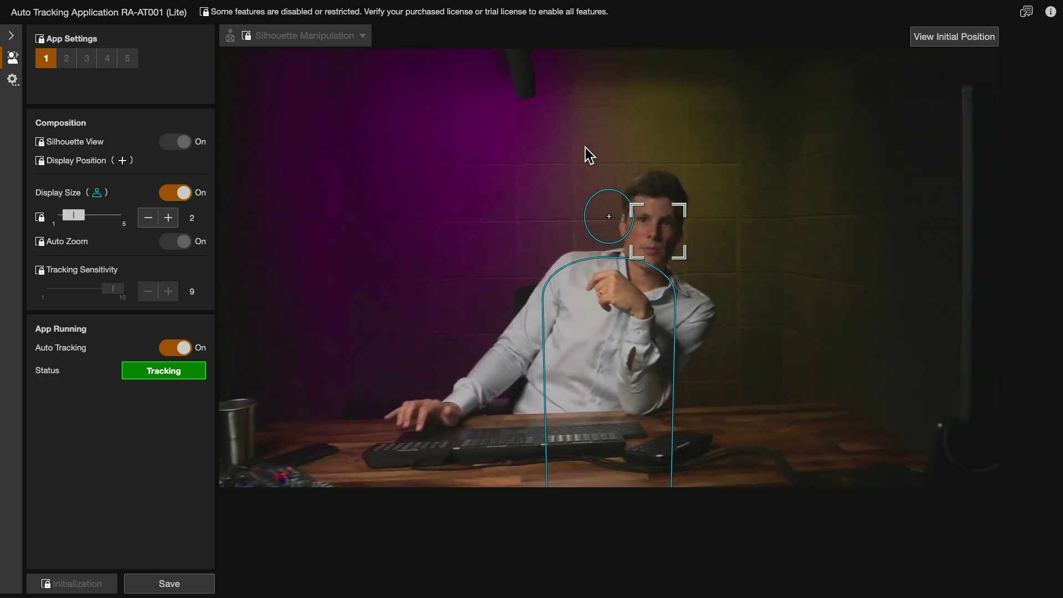
left_click(104, 215)
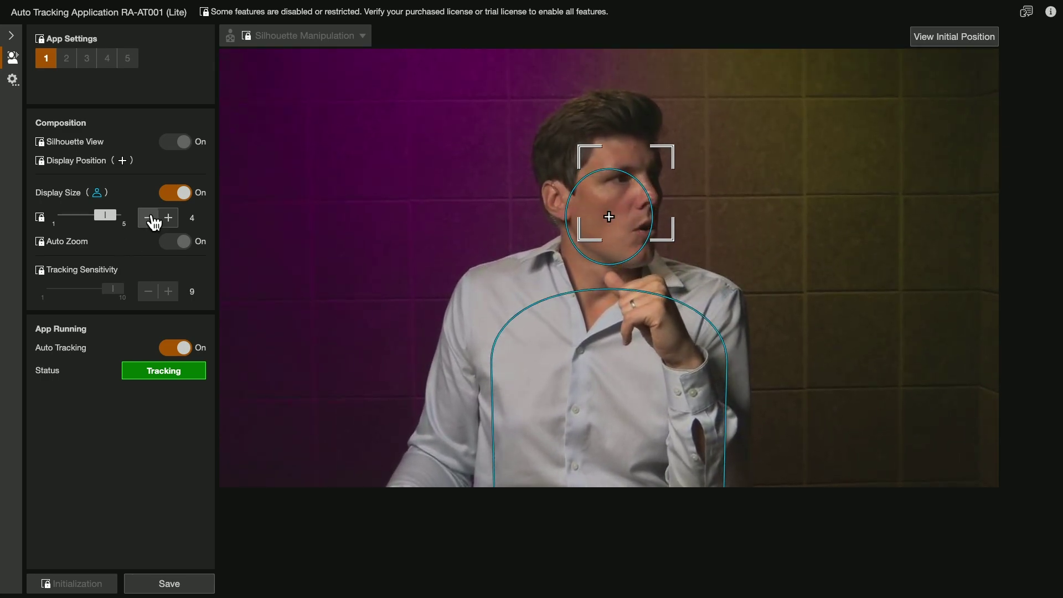
left_click(179, 202)
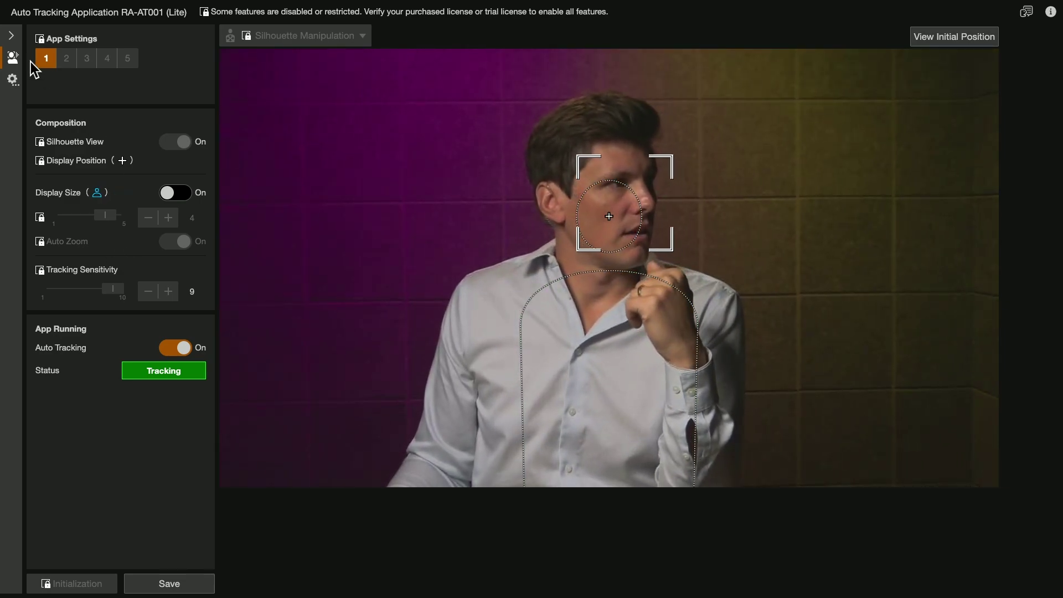
left_click(12, 79)
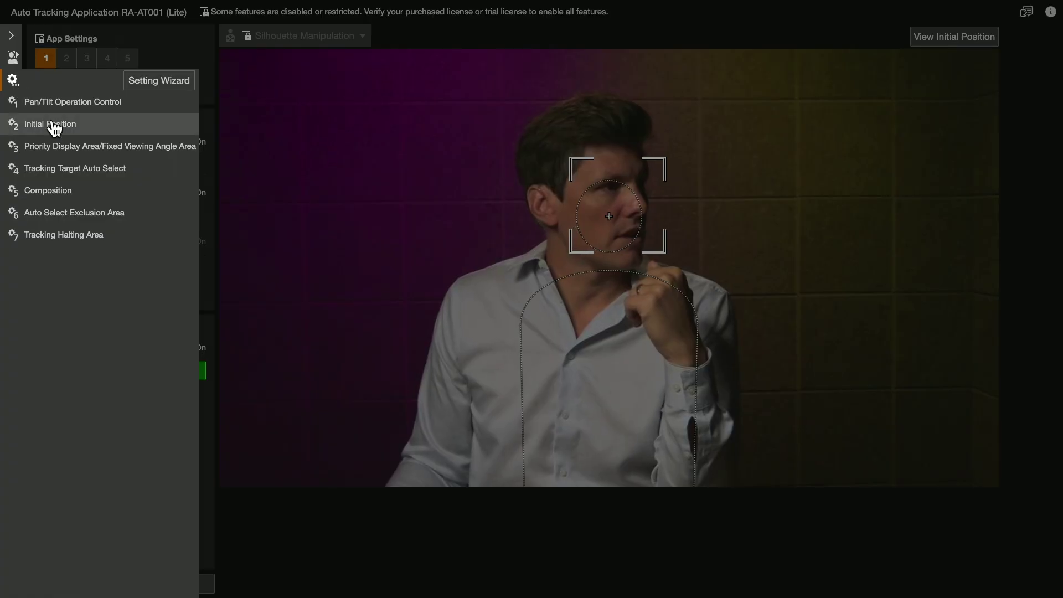
Set the Initial Position to a wide desk shot by zooming out and panning left.
left_click(72, 129)
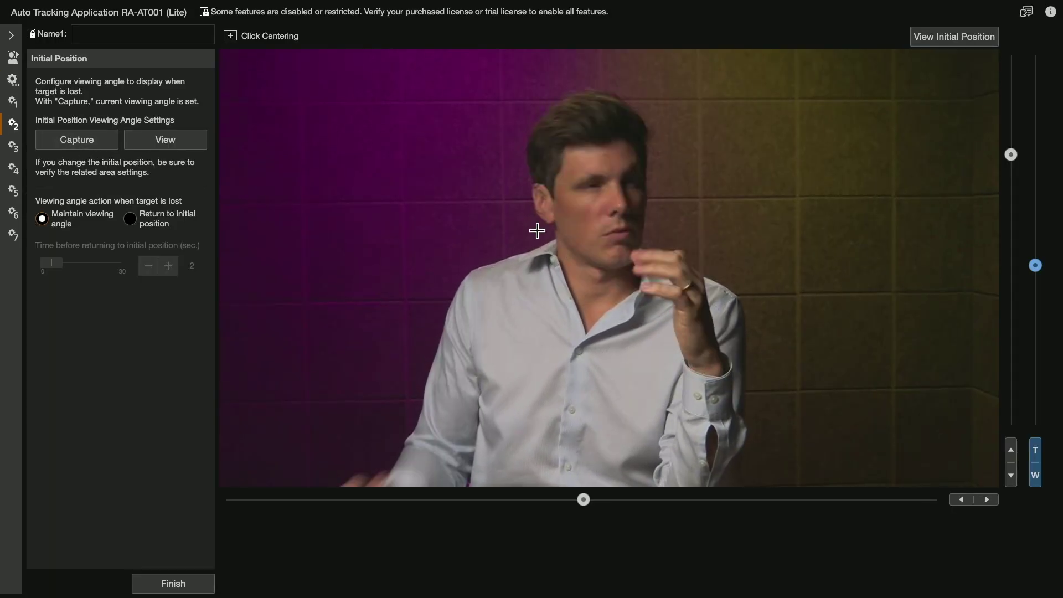
left_click(1035, 476)
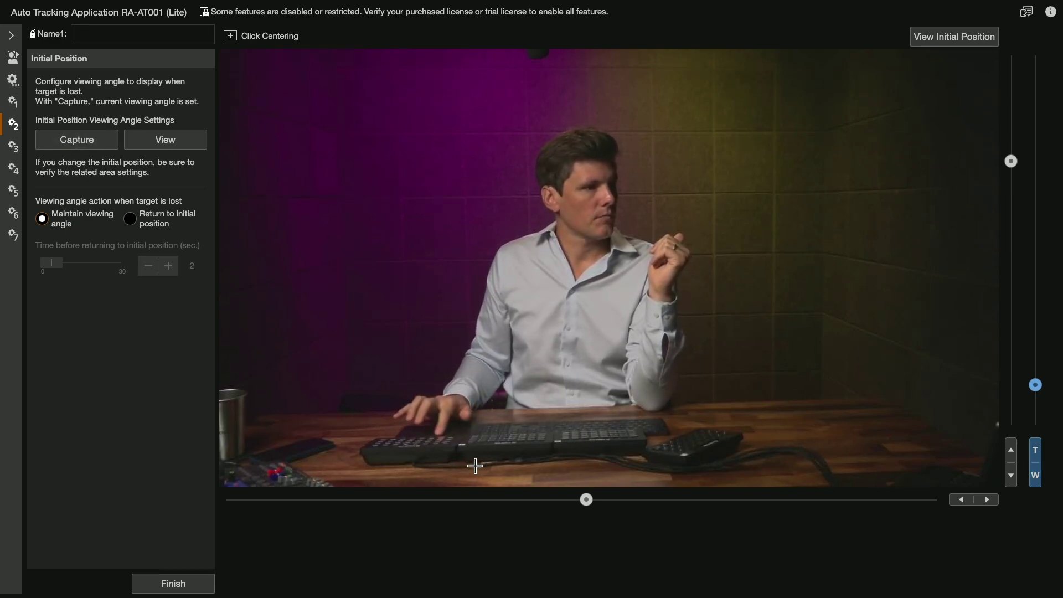
left_click(338, 509)
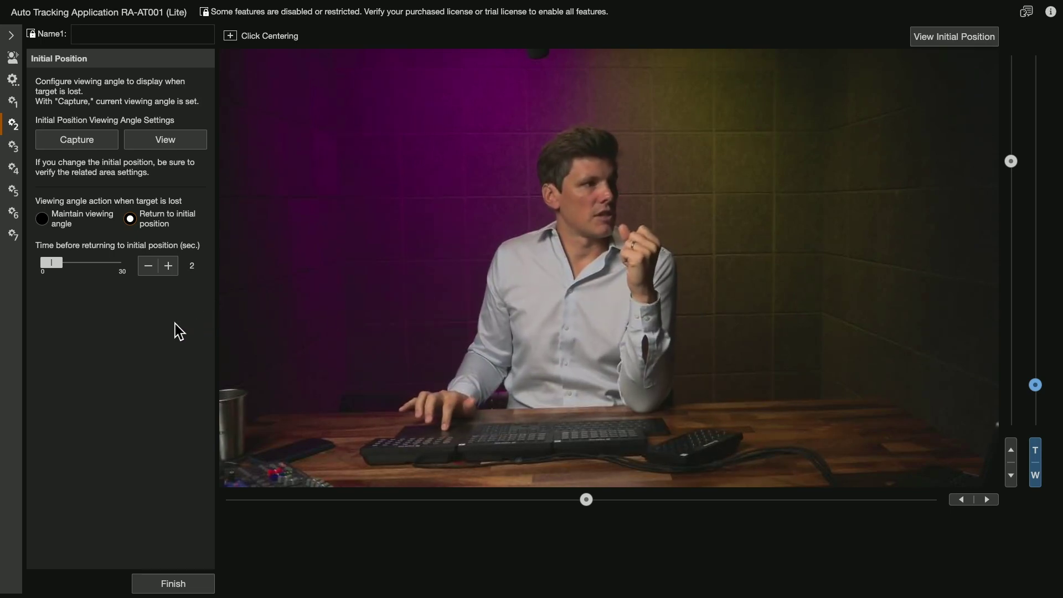
mouse_move(636, 34)
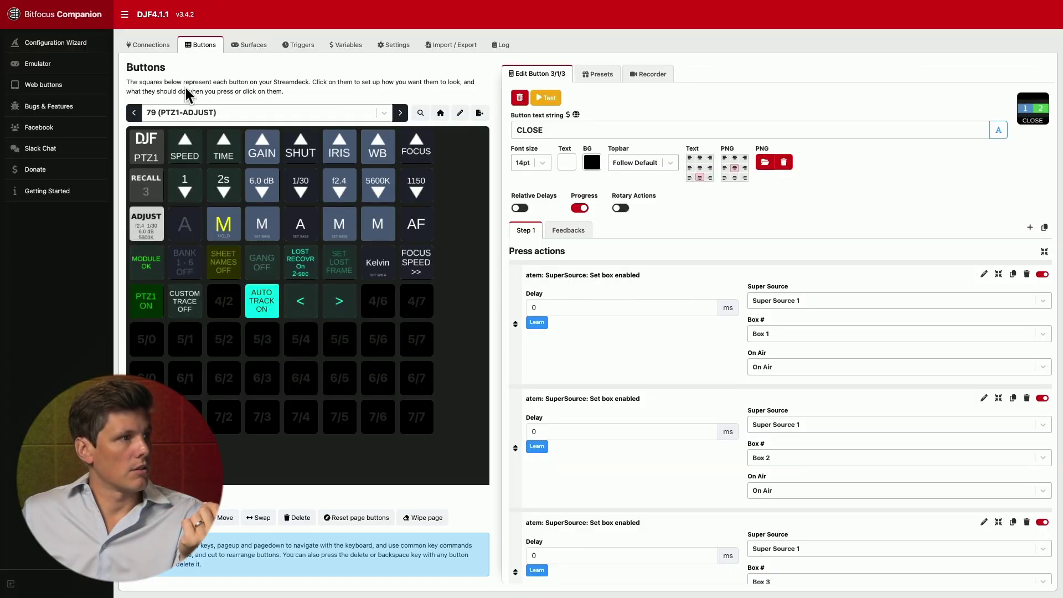
left_click(443, 50)
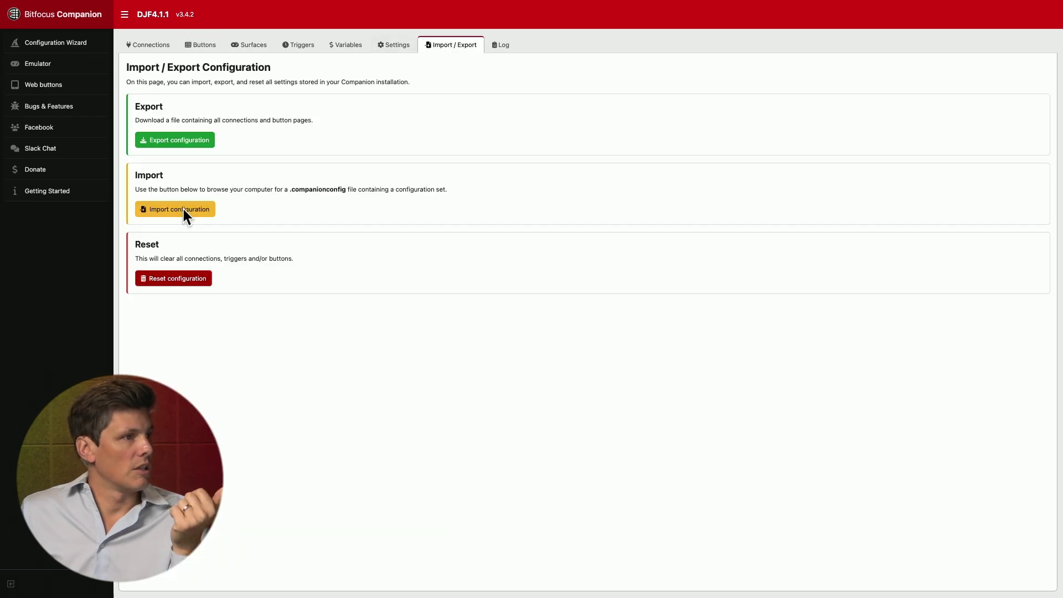
left_click(175, 209)
left_click(669, 259)
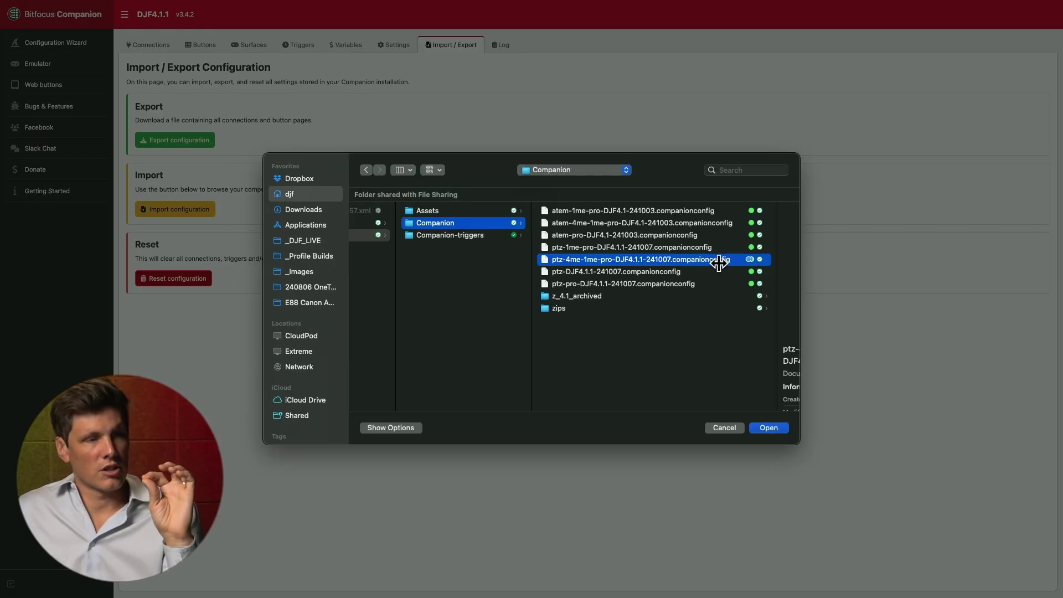
left_click(758, 426)
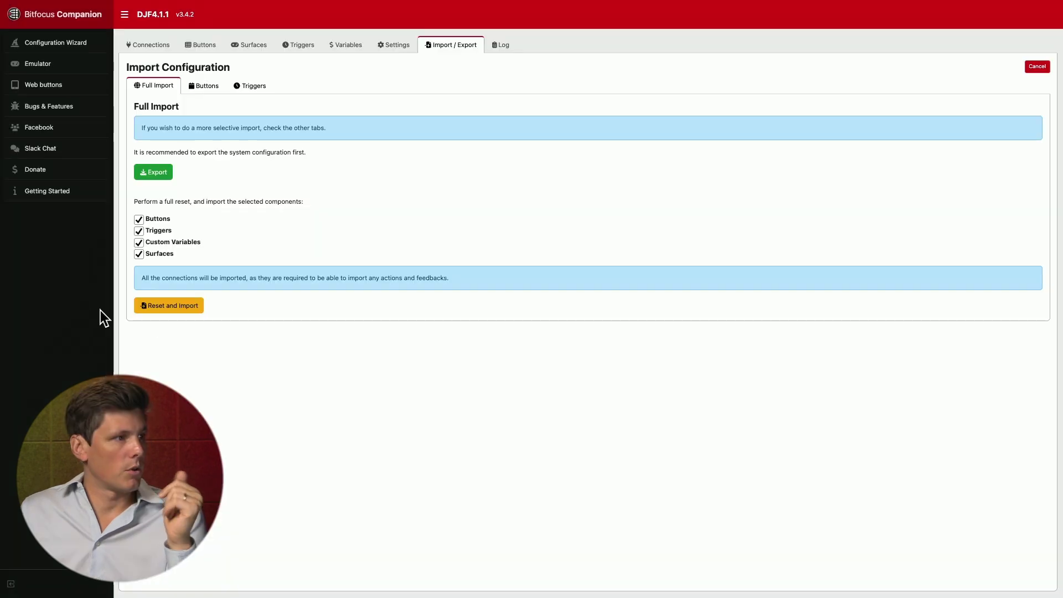
left_click(199, 50)
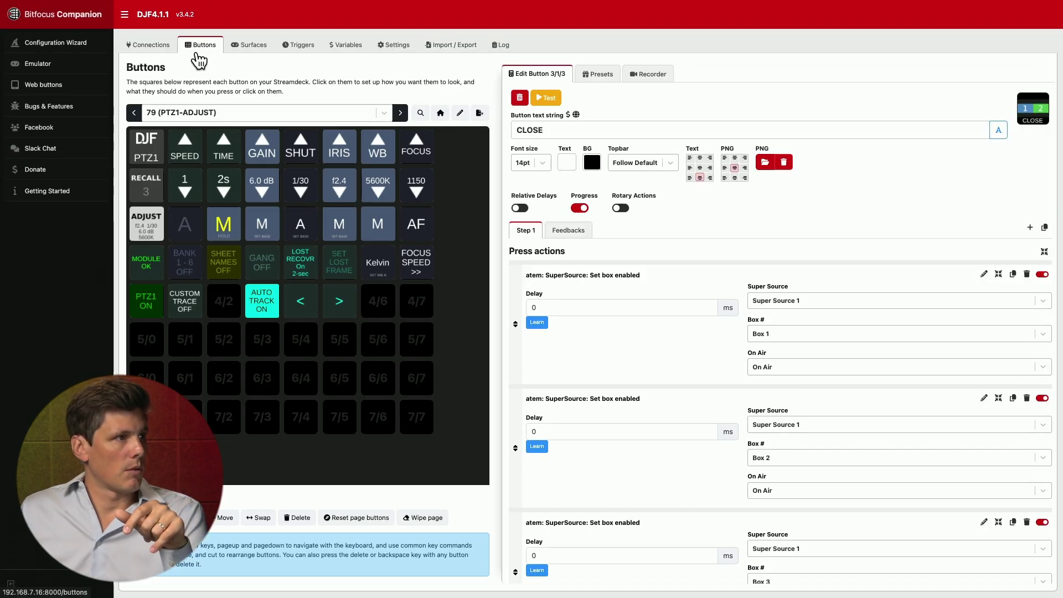
left_click(134, 113)
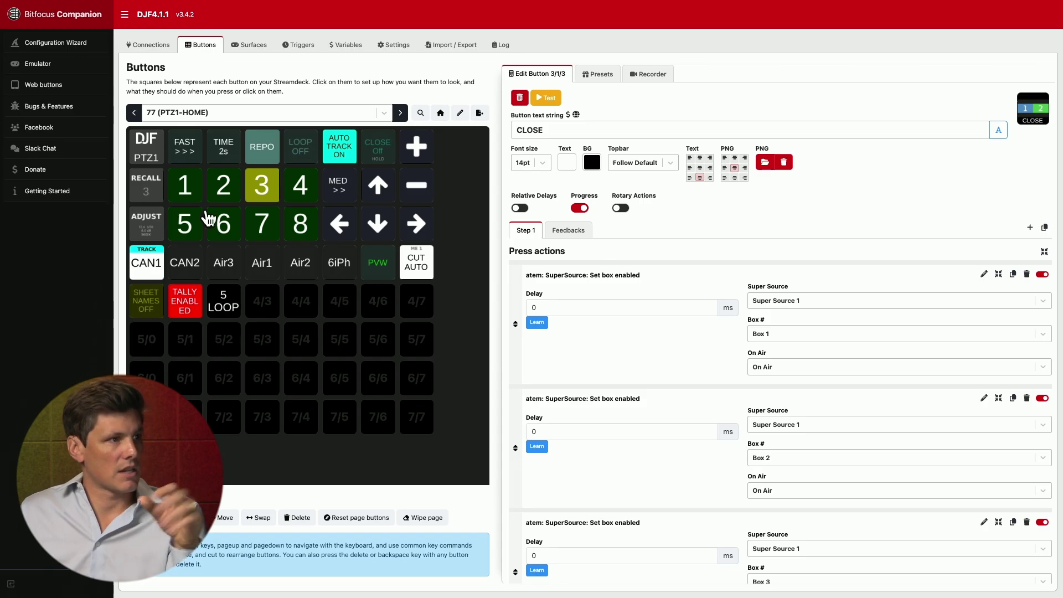